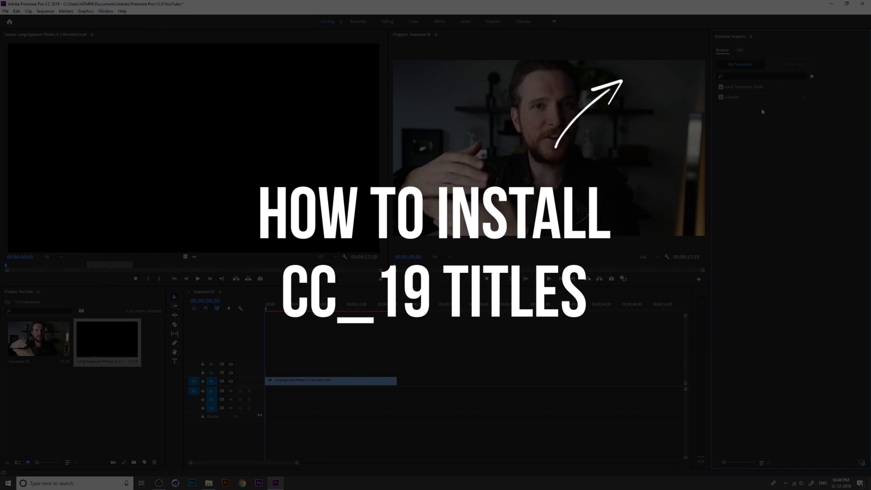
- Browse into the glitch title folder for a single template file, then cancel that install
left_click(861, 463)
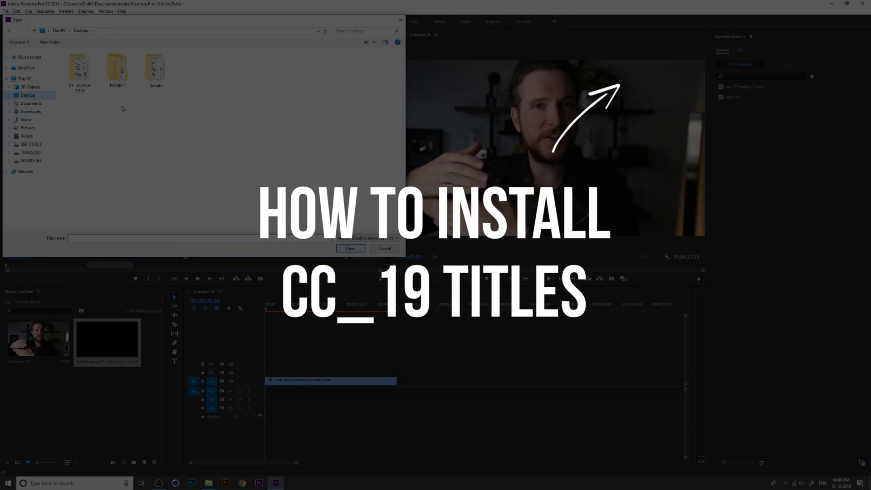
double_click(80, 68)
left_click(89, 62)
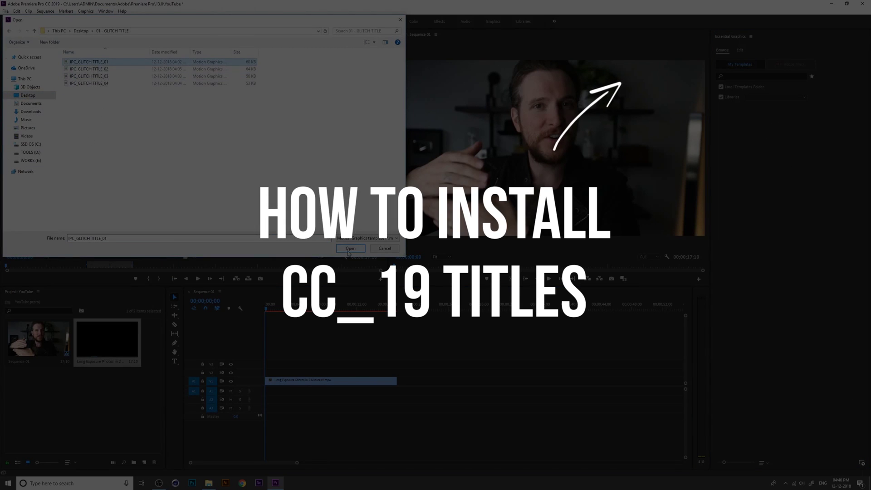
left_click(381, 248)
- Add the 01 - GLITCH TITLE folder via Manage Additional Folders and list the local template sources
left_click(751, 35)
left_click(782, 80)
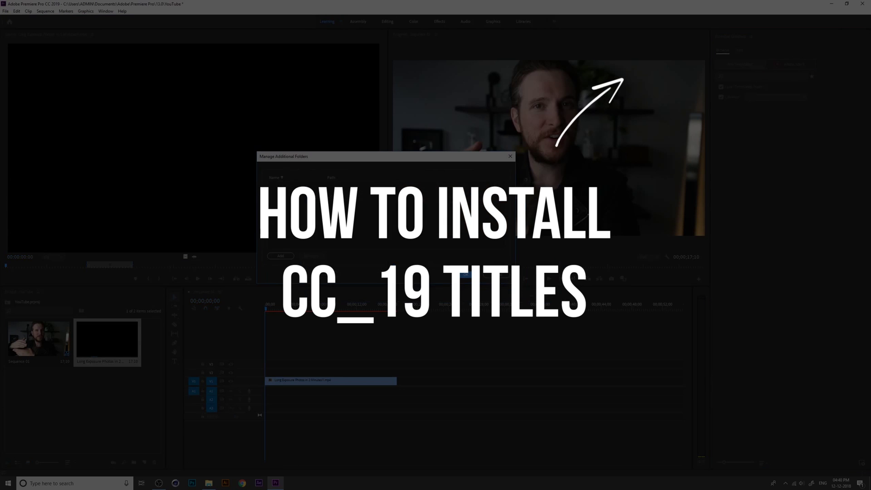
left_click(280, 256)
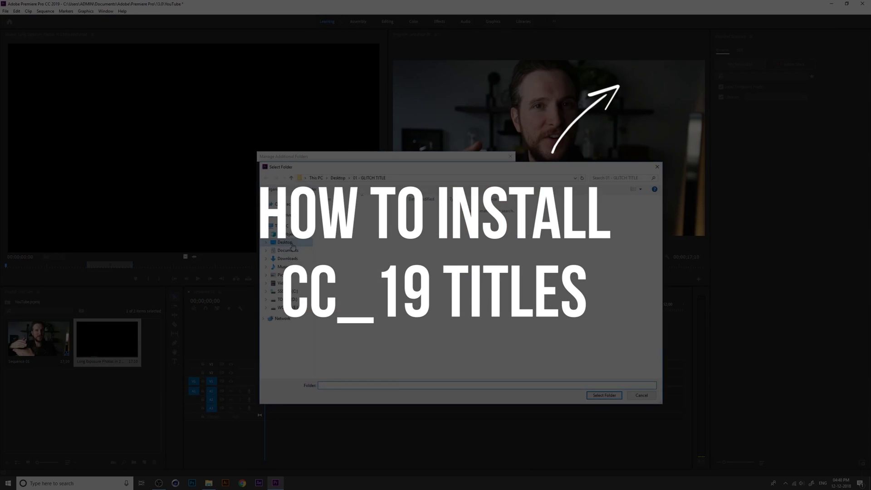
left_click(604, 395)
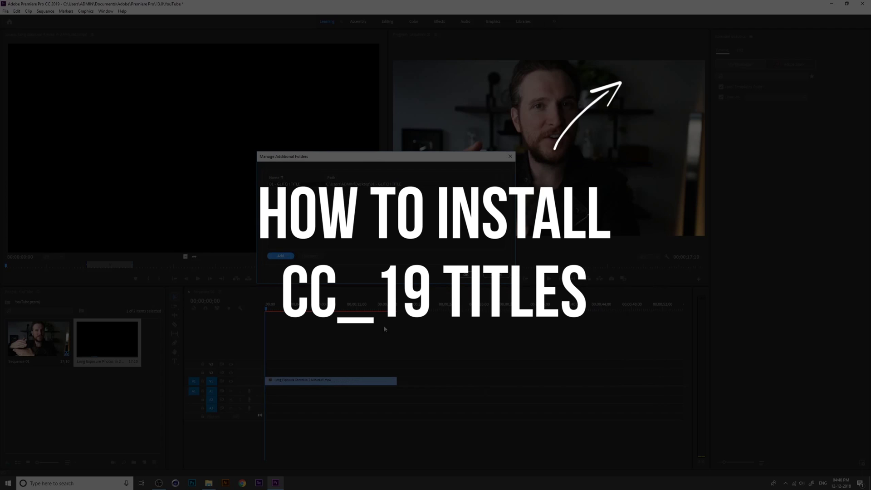
left_click(465, 276)
left_click(789, 89)
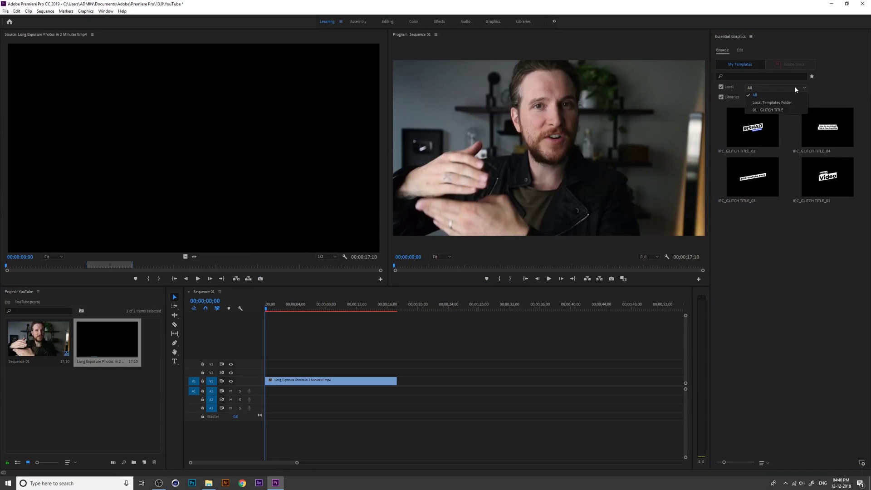
- Keep all local templates shown and drag IPC_GLITCH TITLE_02 onto V2 at the sequence start
left_click(777, 111)
left_click(772, 89)
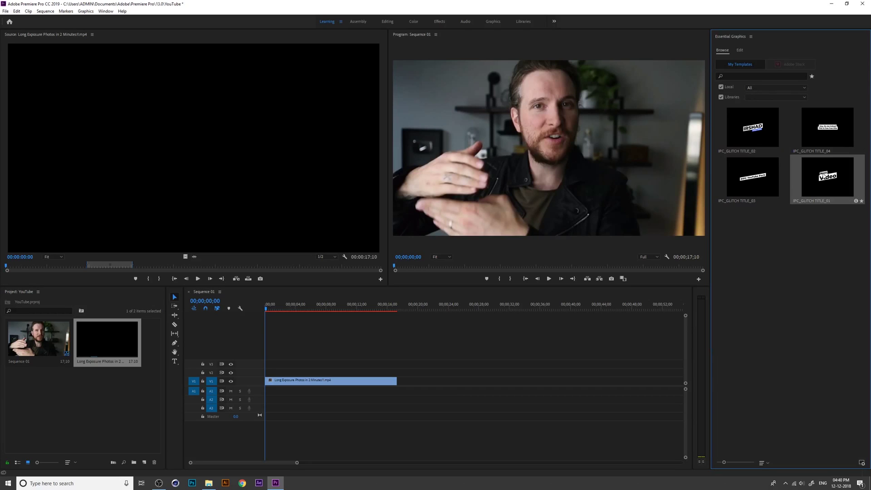
left_click_drag(752, 128, 270, 377)
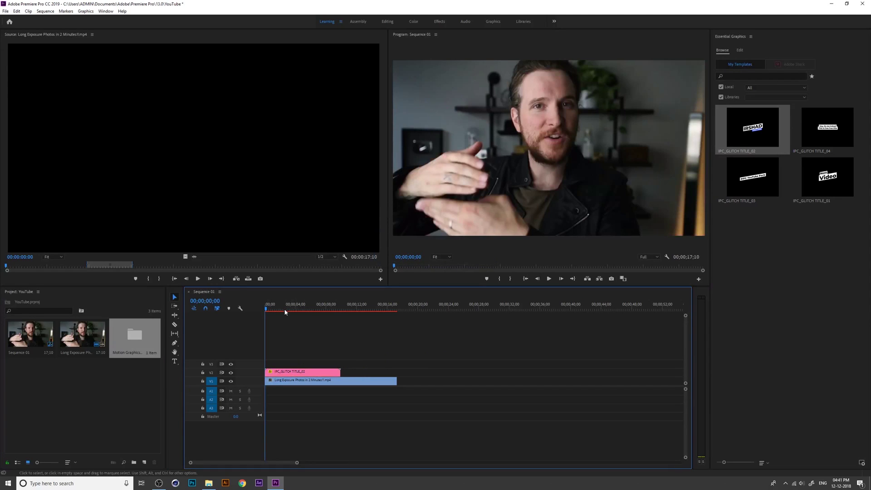
- Apply Scale to Frame Size to the glitch title clip
left_click_drag(278, 309, 296, 310)
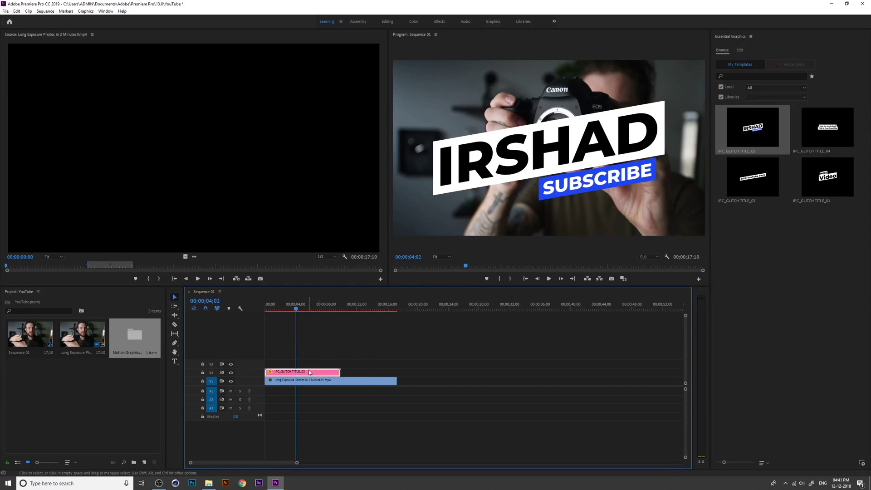
right_click(333, 376)
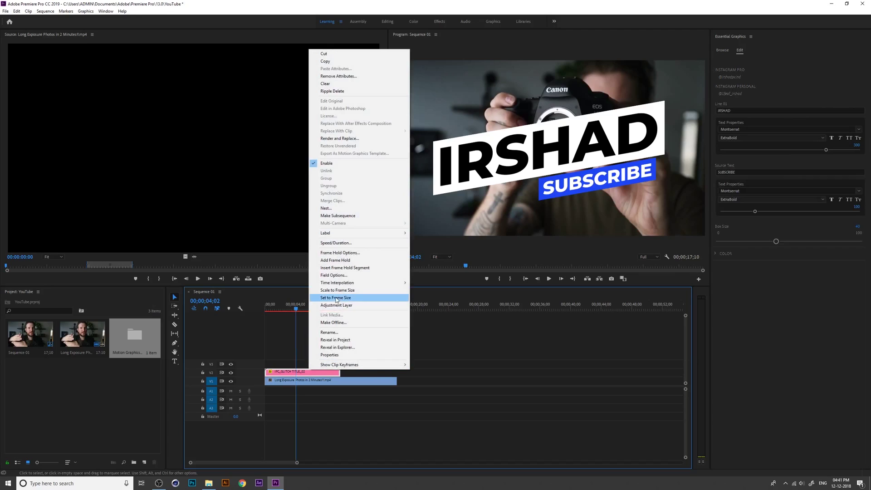
left_click(354, 291)
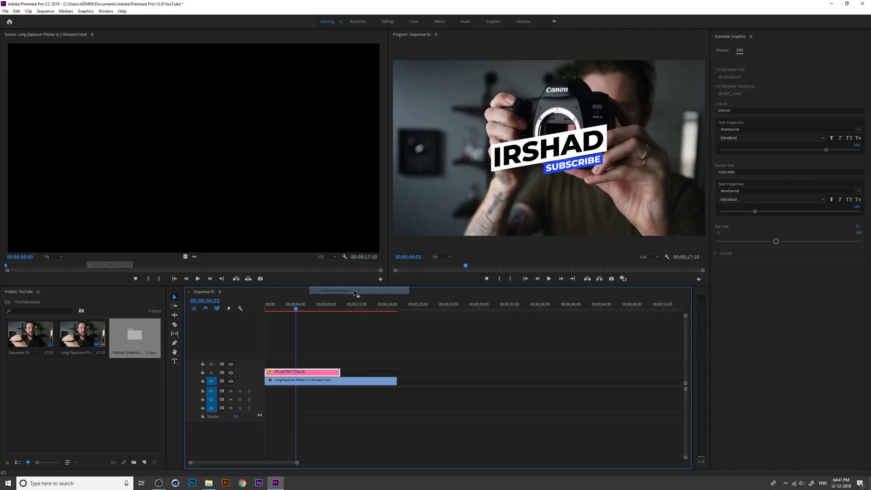
- Play the title animation from the sequence start and stop on a frame showing the title
left_click_drag(323, 307, 258, 317)
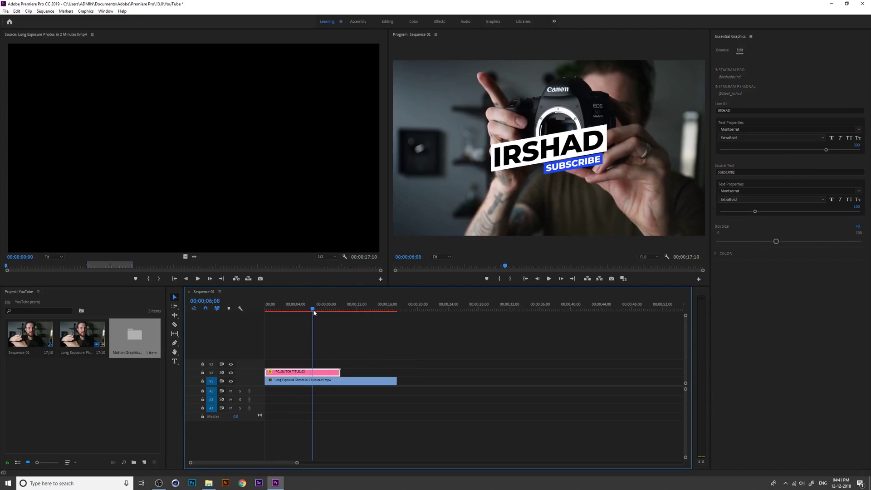
key("space")
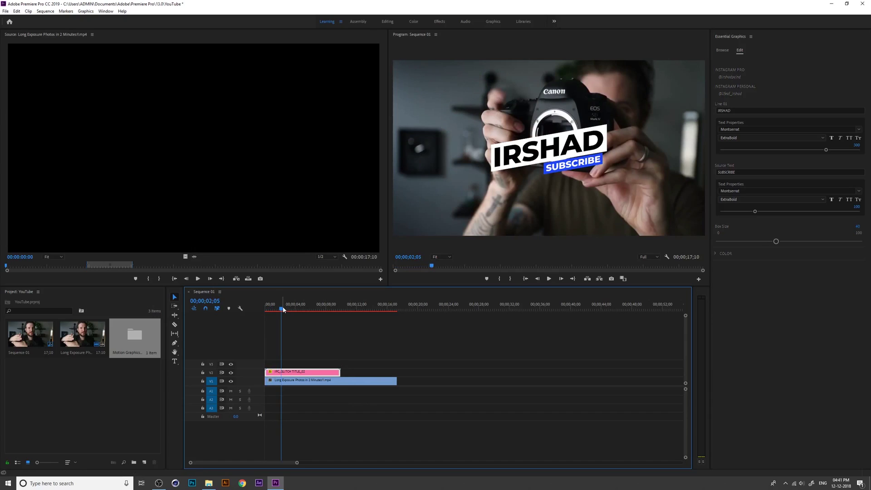
left_click(289, 310)
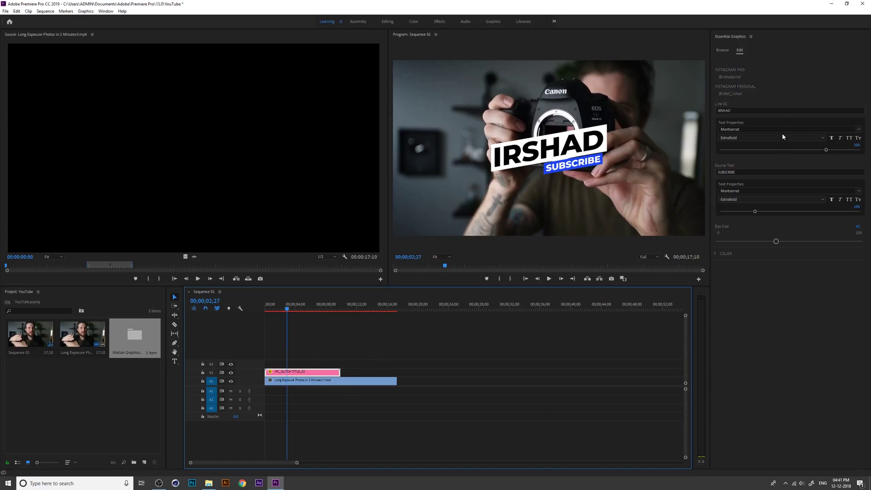
- Widen the title properties area and enlarge the Program monitor by dragging the panel dividers
left_click_drag(711, 229, 639, 247)
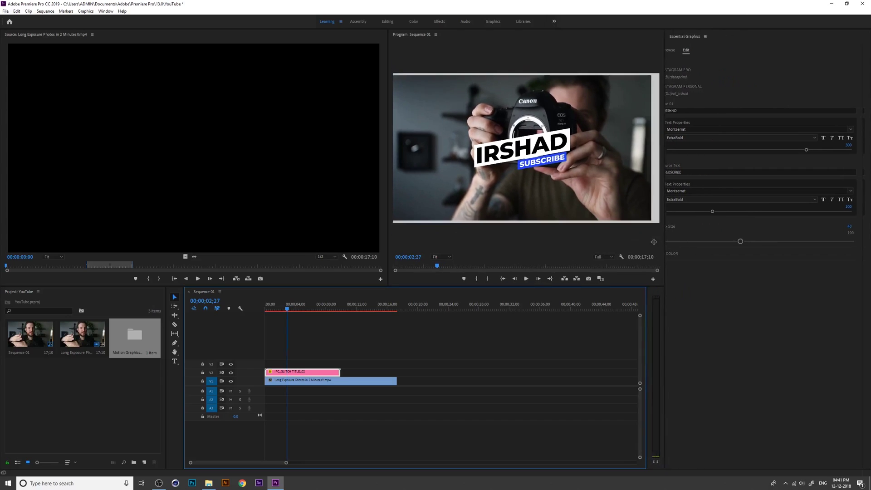
left_click_drag(385, 228, 279, 233)
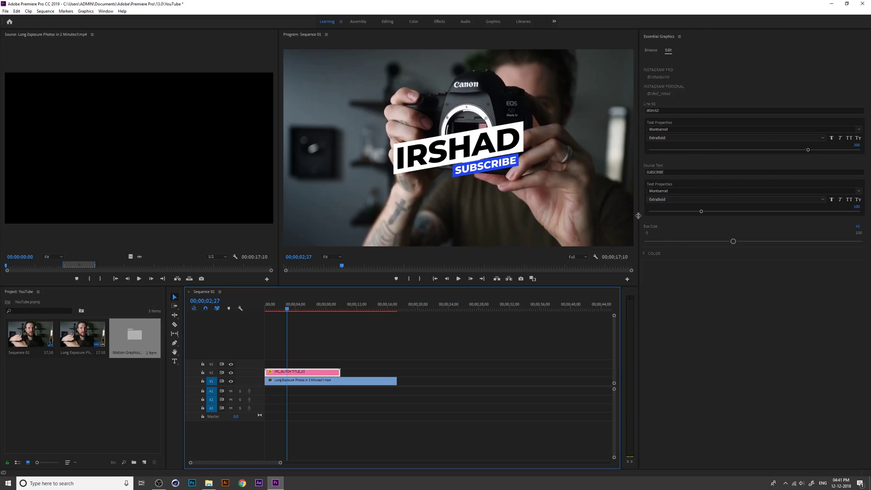
left_click_drag(638, 217, 655, 217)
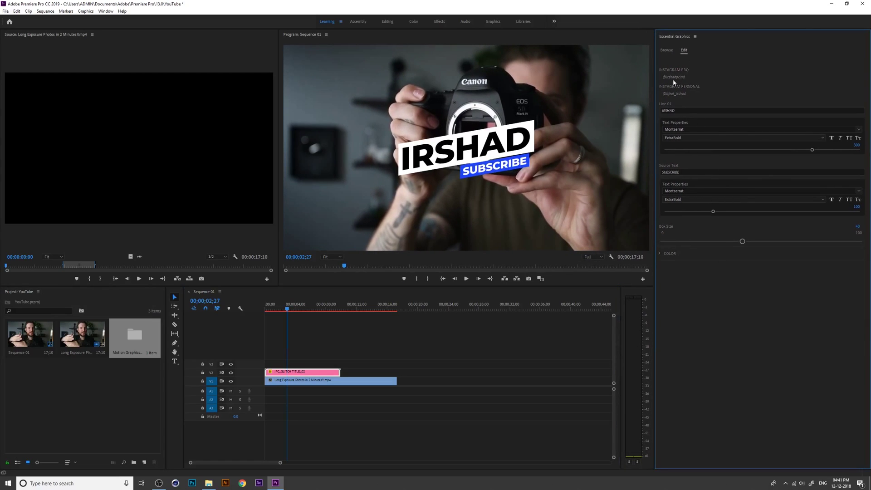
- Replace the IRSHAD line with HEY IT'S ME and the SUBSCRIBE/IPC text with IRSHAD
double_click(674, 110)
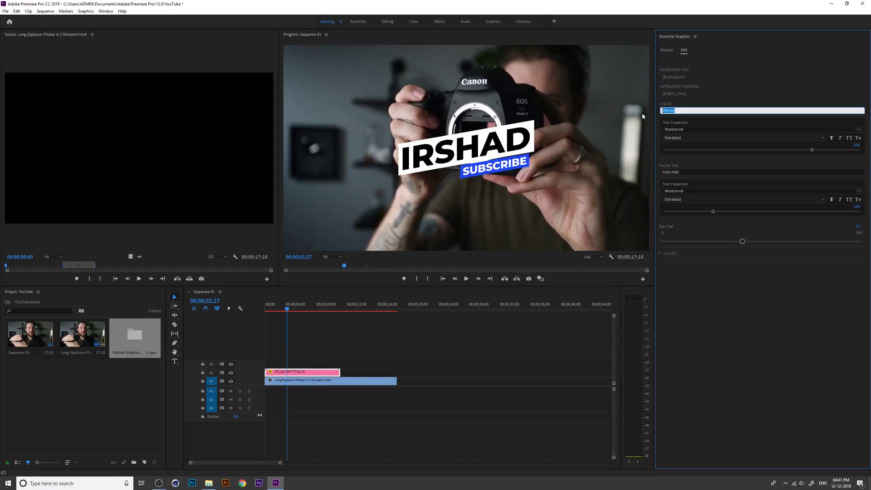
type("ZE")
type("HEY IT'S ME")
left_click(771, 310)
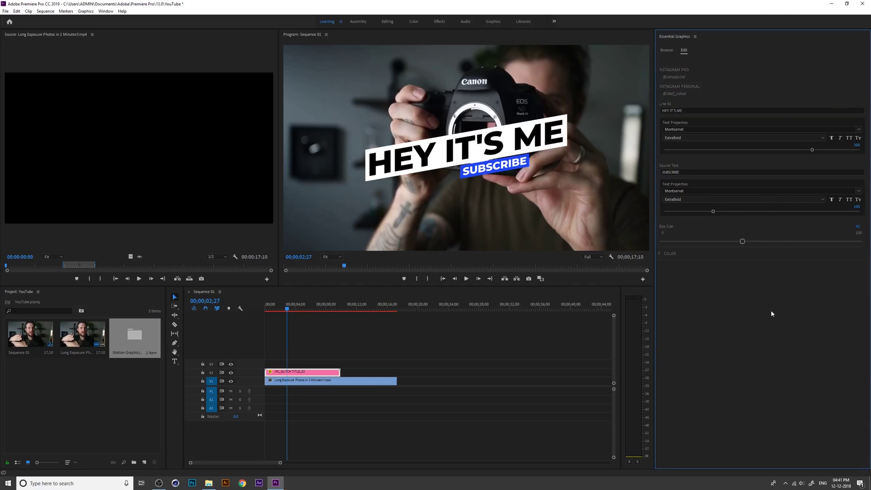
left_click(684, 173)
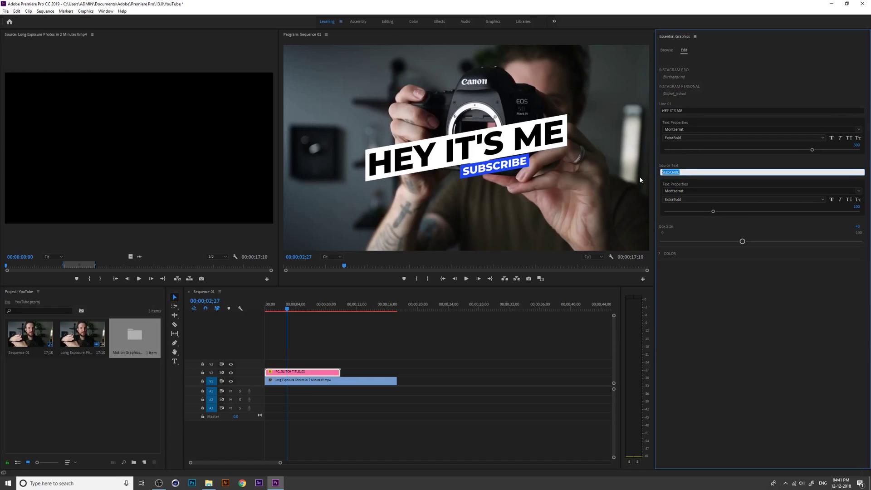
key("BackSpace")
type("IPC")
left_click(700, 298)
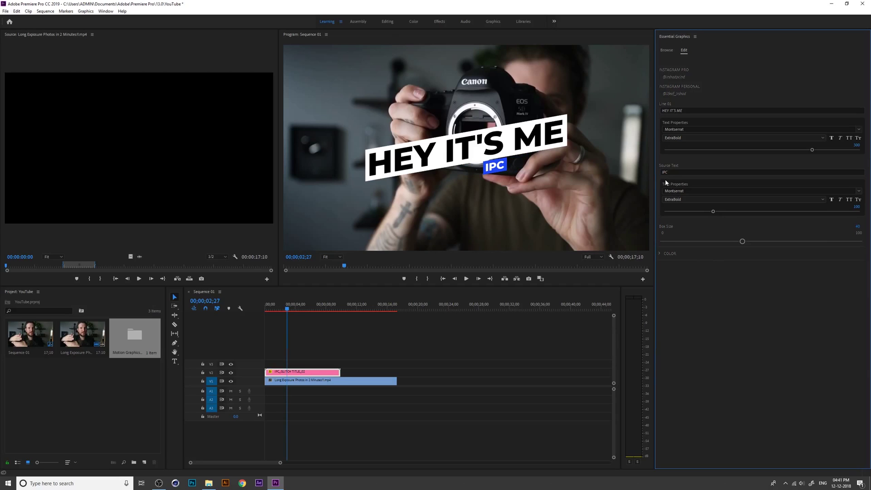
left_click(664, 172)
type("IRSHAD")
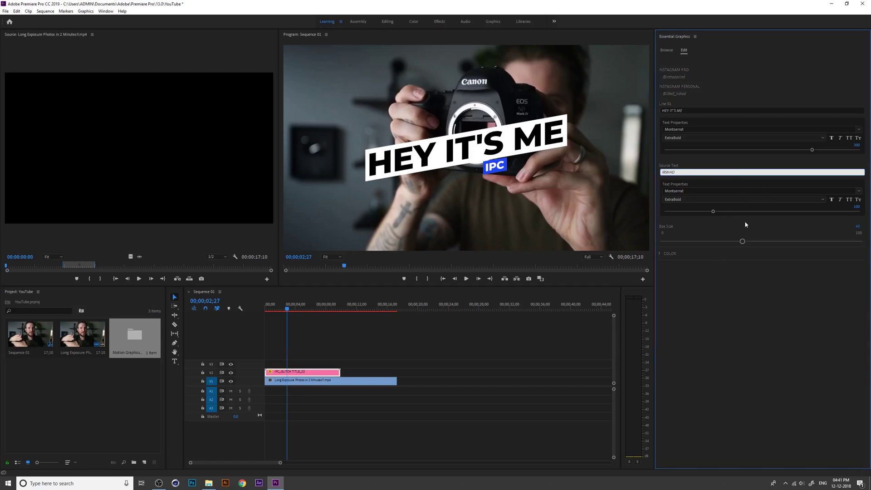
left_click(746, 313)
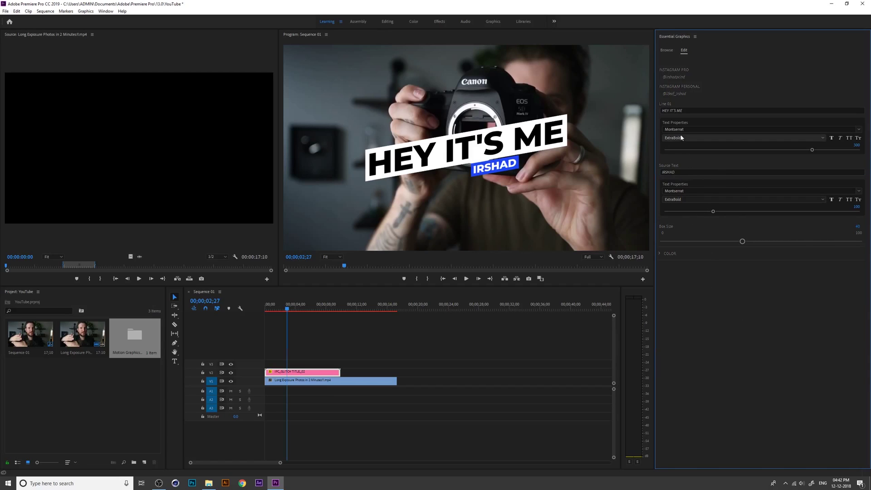
- Set the HEY IT'S ME line to Hooked Up 101 and play the title from the start
left_click(860, 129)
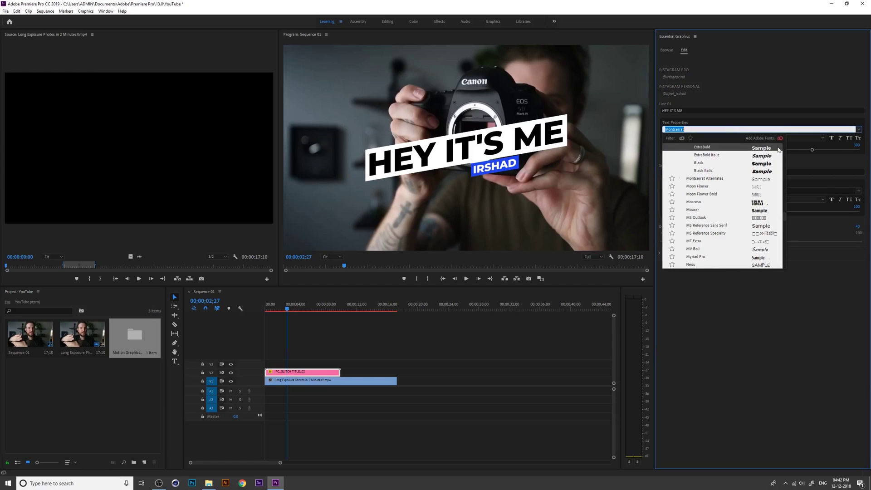
scroll(718, 205, "up", 5)
scroll(715, 235, "up", 5)
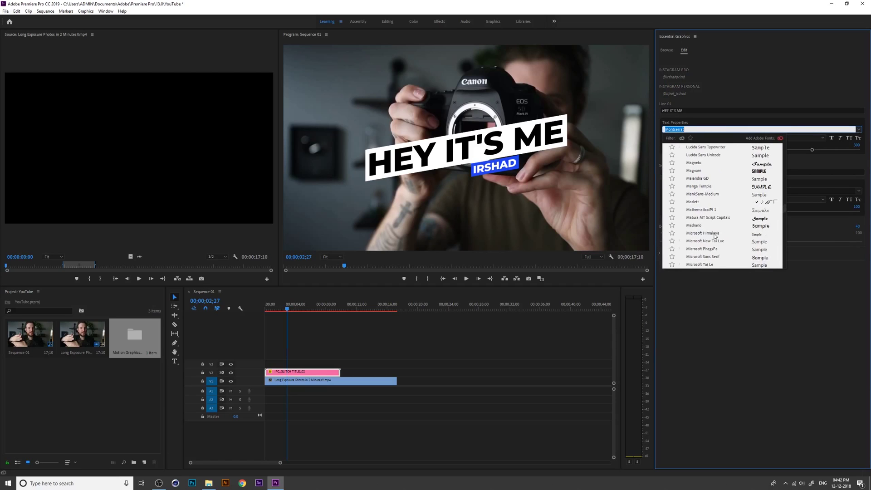
scroll(740, 189, "up", 3)
scroll(722, 201, "up", 3)
scroll(711, 212, "up", 3)
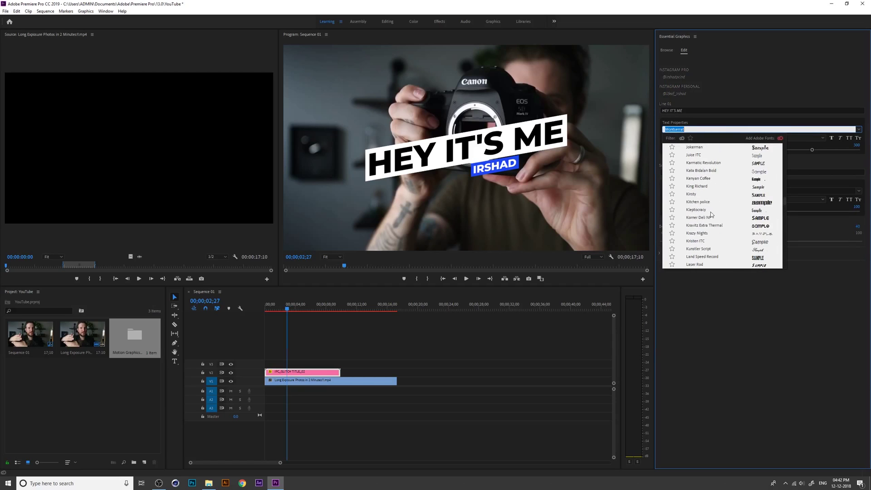
scroll(710, 211, "up", 3)
scroll(743, 207, "up", 2)
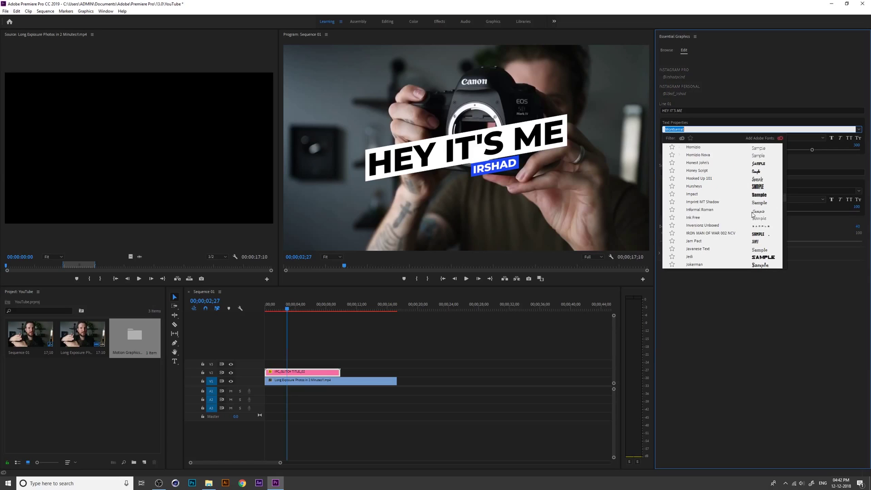
left_click(755, 180)
mouse_move(296, 307)
left_mouse_down()
mouse_move(306, 309)
mouse_move(281, 312)
mouse_move(318, 309)
left_mouse_up()
key("Home")
key("space")
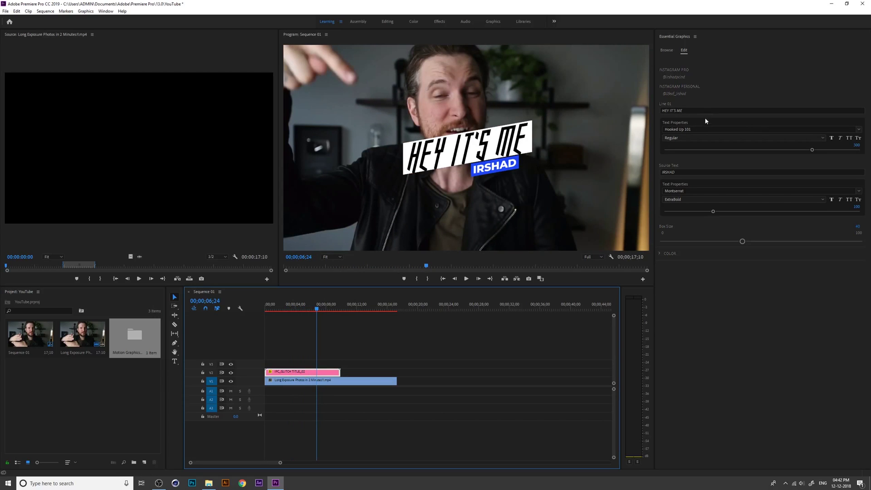
- Switch the HEY IT'S ME font to Dark Ministry and view the title at 05;08
left_click(859, 130)
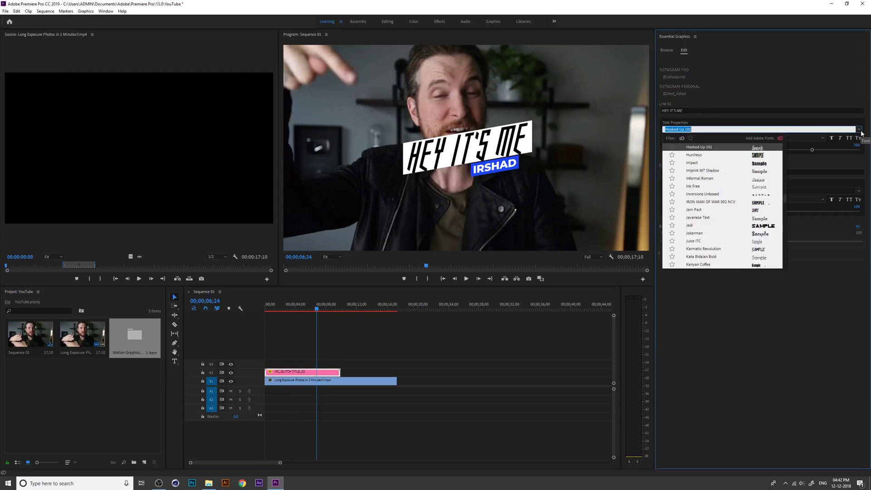
scroll(723, 243, "up", 5)
scroll(724, 243, "up", 5)
scroll(723, 243, "up", 5)
scroll(723, 243, "up", 5)
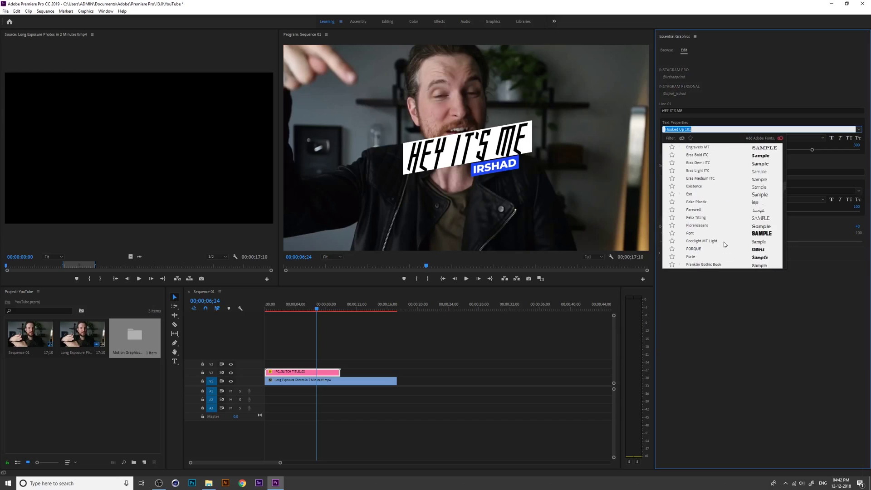
scroll(724, 243, "up", 5)
scroll(732, 224, "up", 5)
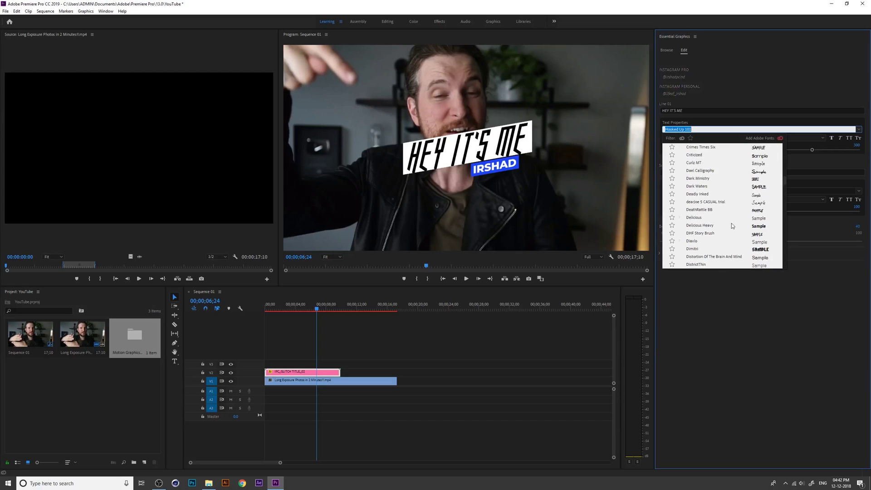
left_click(699, 179)
left_click(305, 310)
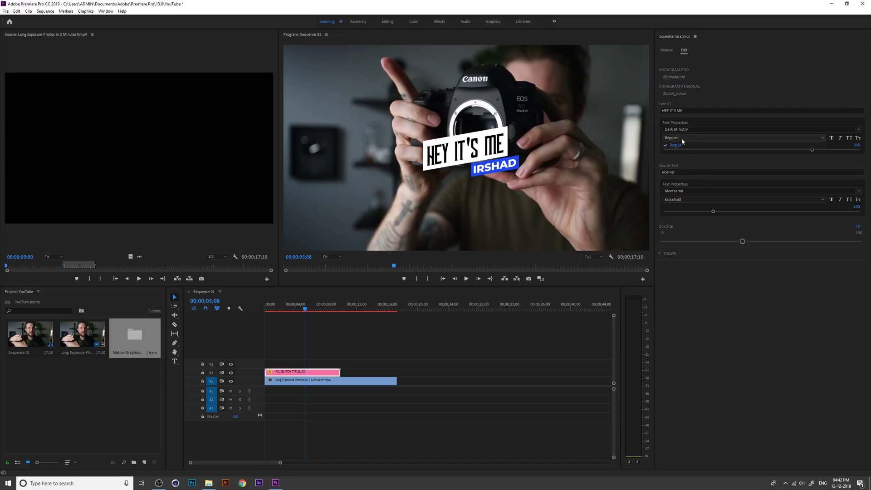
- Tune the Line 01 font size and Box Size sliders down, previewing the title across frames
left_click(809, 149)
mouse_move(809, 150)
left_mouse_down()
mouse_move(835, 154)
mouse_move(824, 154)
left_mouse_up()
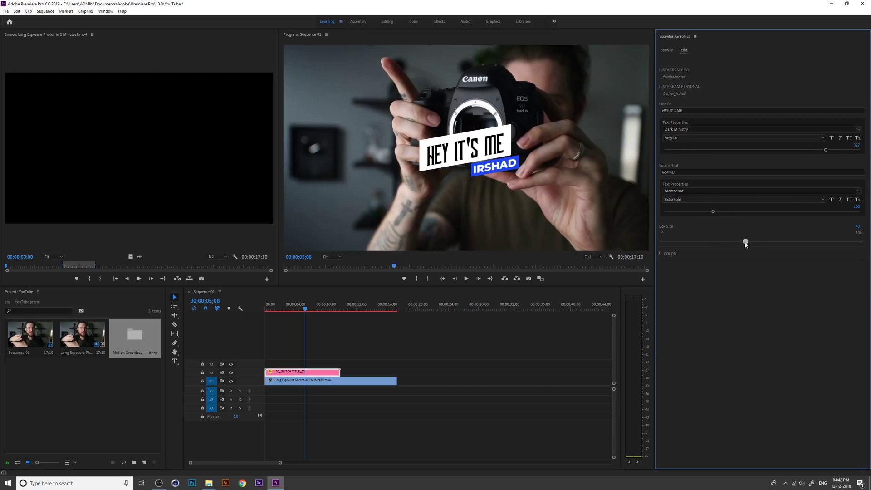
left_click_drag(742, 242, 785, 240)
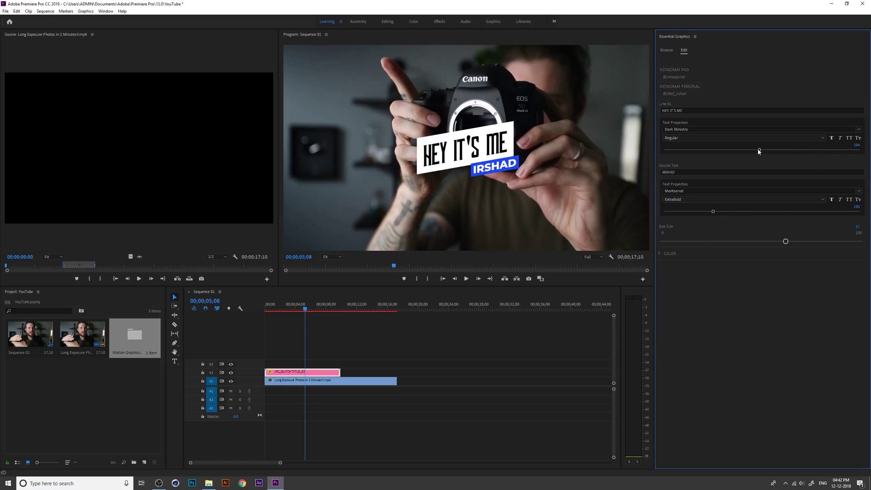
left_click_drag(761, 150, 828, 150)
left_click(314, 309)
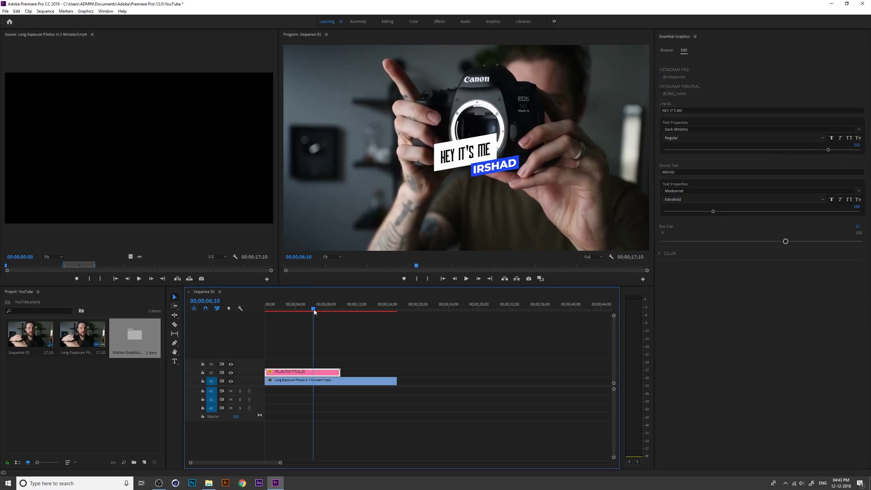
left_click(286, 310)
left_click_drag(827, 151, 763, 157)
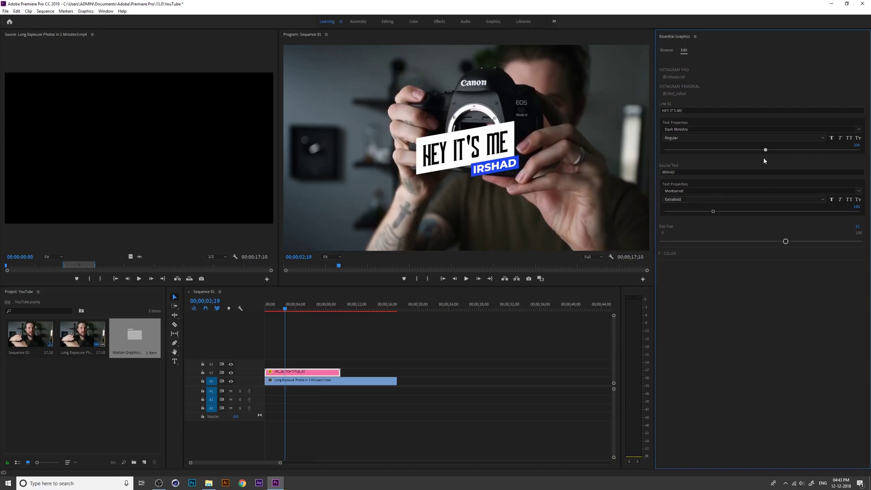
left_click_drag(285, 307, 309, 309)
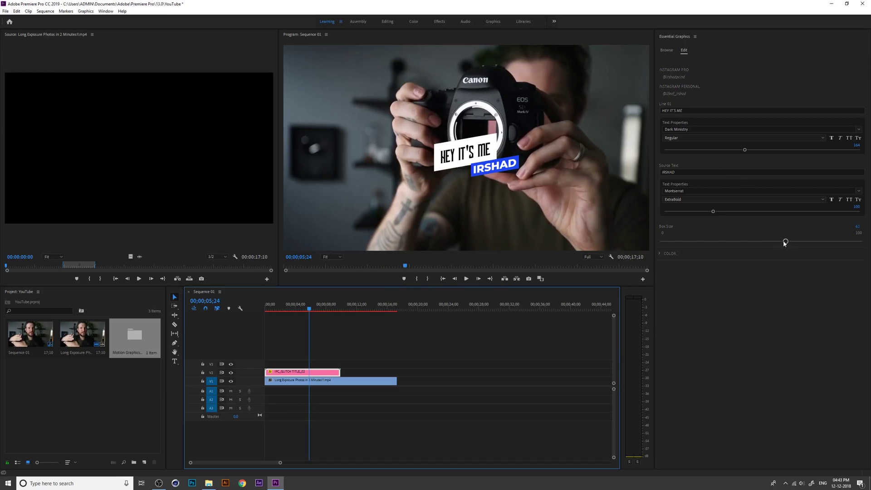
mouse_move(786, 242)
left_mouse_down()
mouse_move(697, 247)
mouse_move(728, 246)
left_mouse_up()
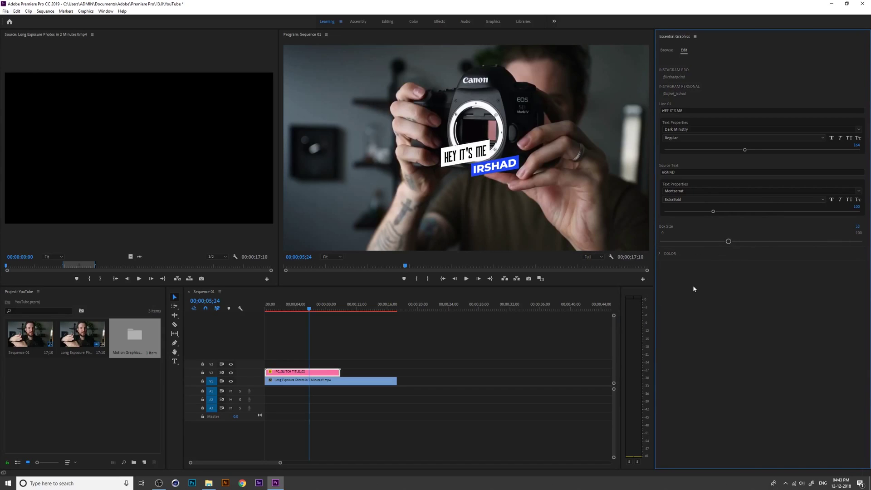
- Set the IRSHAD text colour to red and its box colour to white
left_click(662, 254)
left_click(669, 274)
left_click(437, 278)
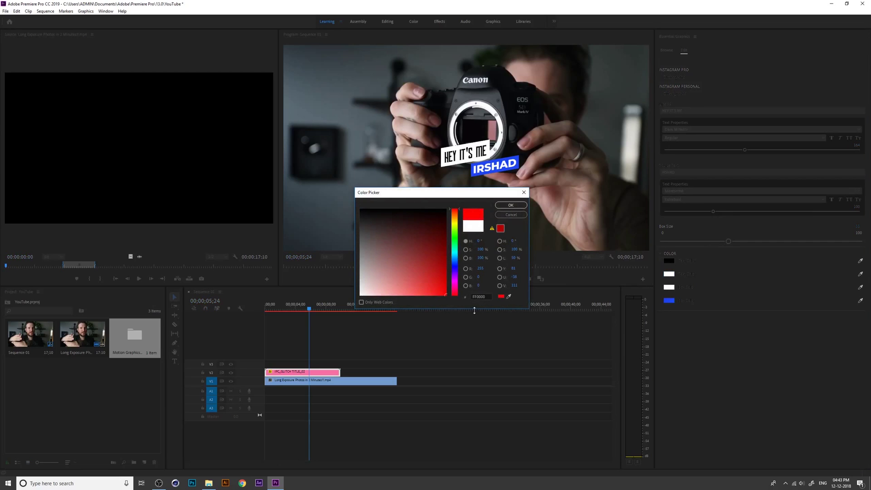
left_click(510, 205)
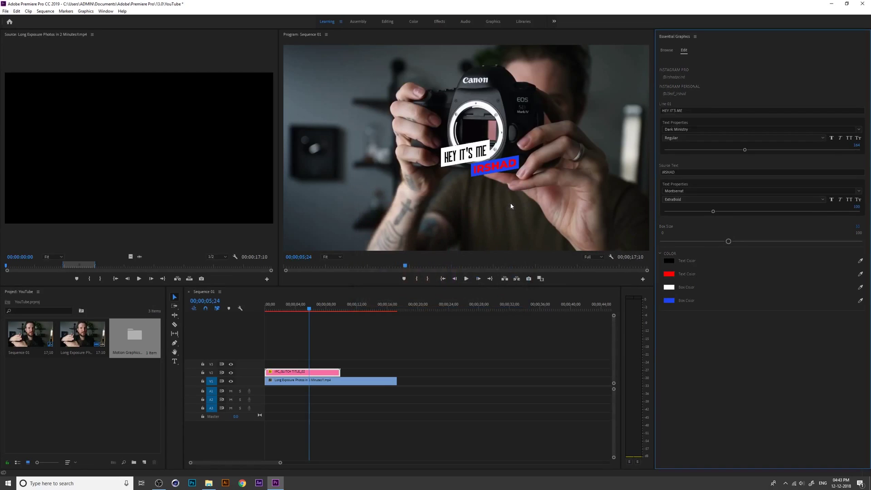
left_click(670, 300)
left_click(361, 294)
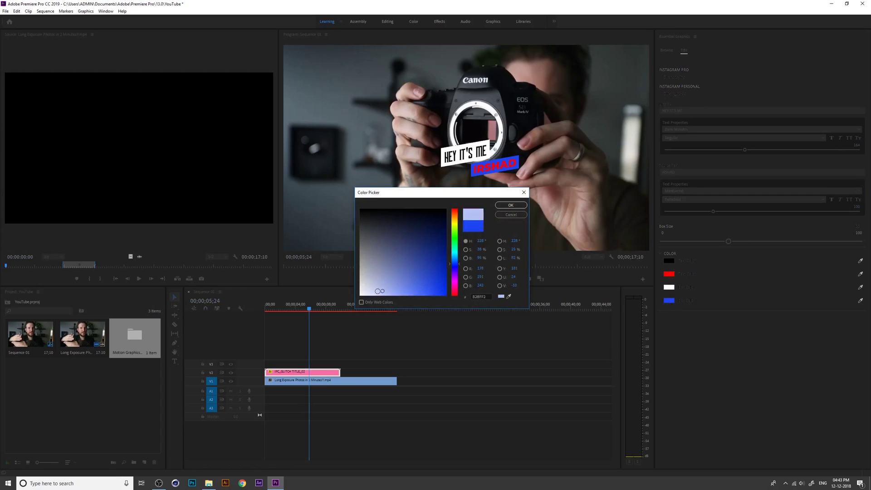
left_click(510, 206)
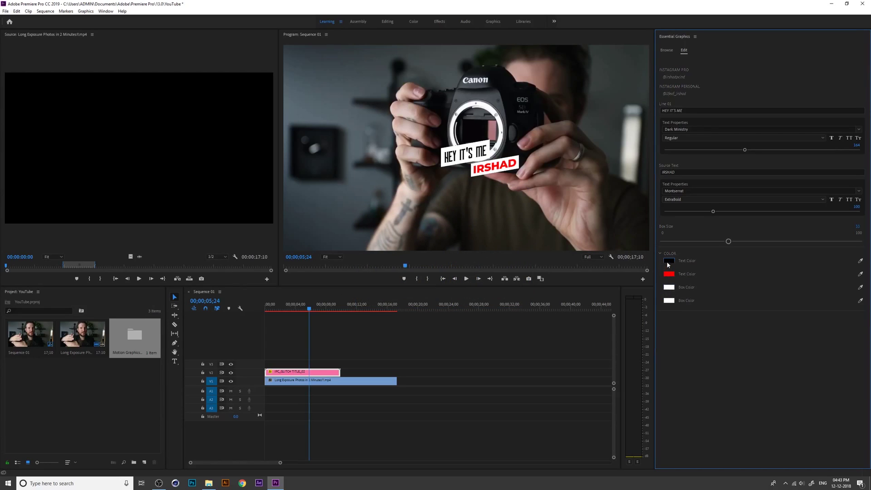
- Make the HEY IT'S ME text blue and view the recoloured title at 02;21
left_click(668, 260)
left_click_drag(420, 263, 472, 203)
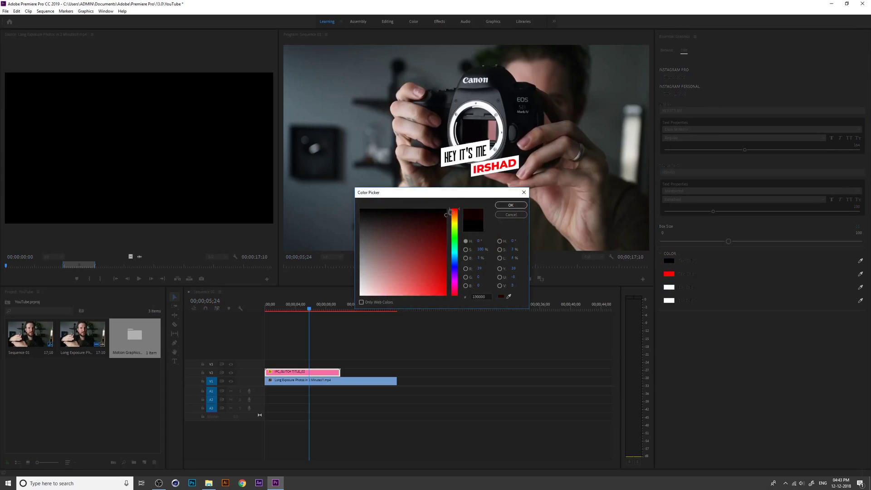
left_click(456, 266)
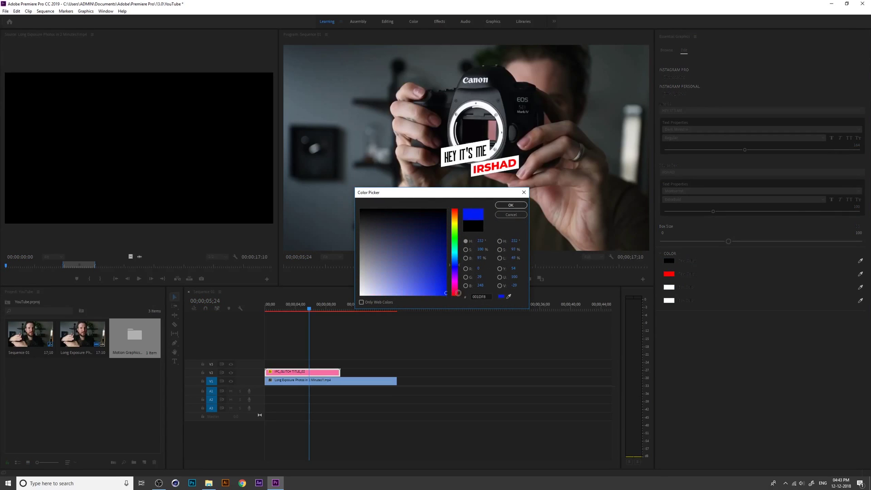
left_click(510, 206)
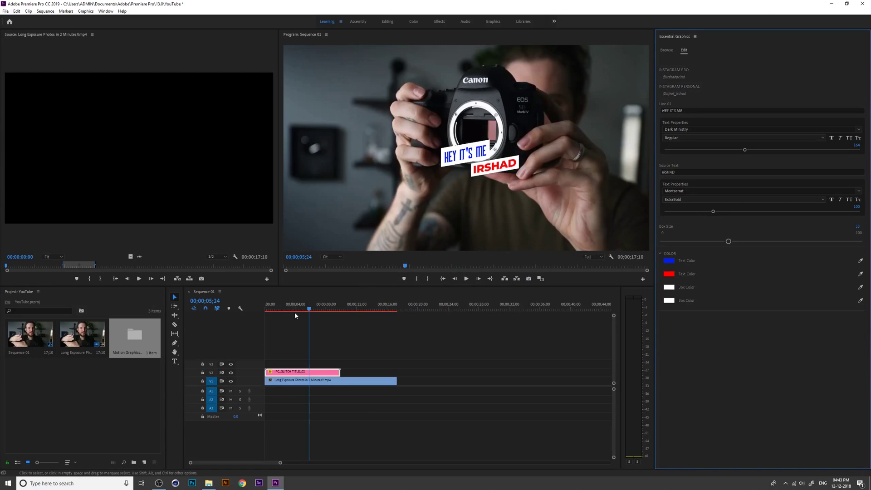
left_click_drag(302, 310, 285, 308)
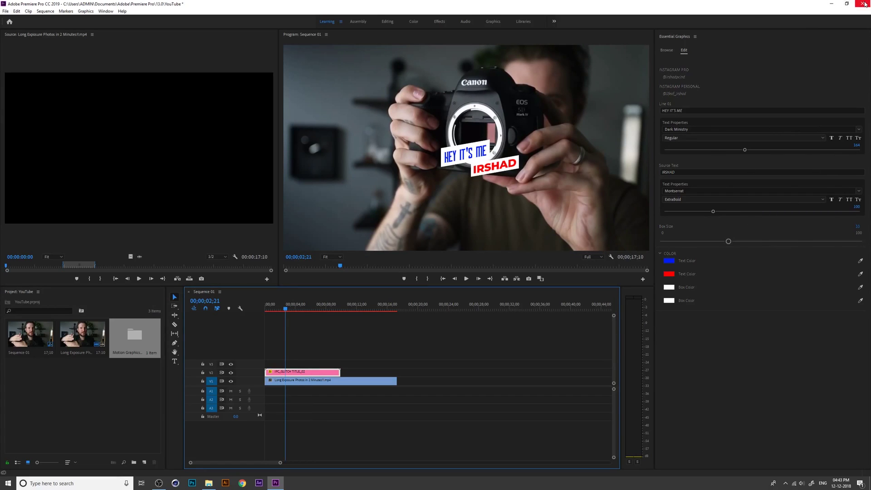
left_click(159, 483)
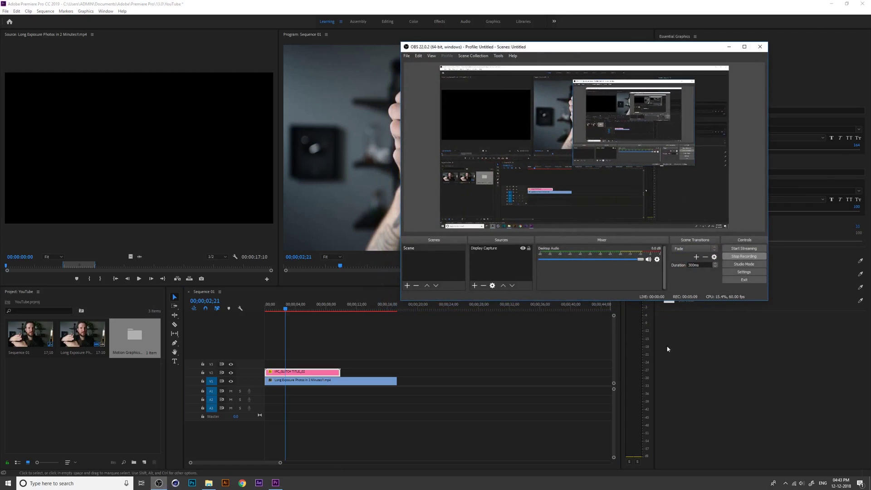